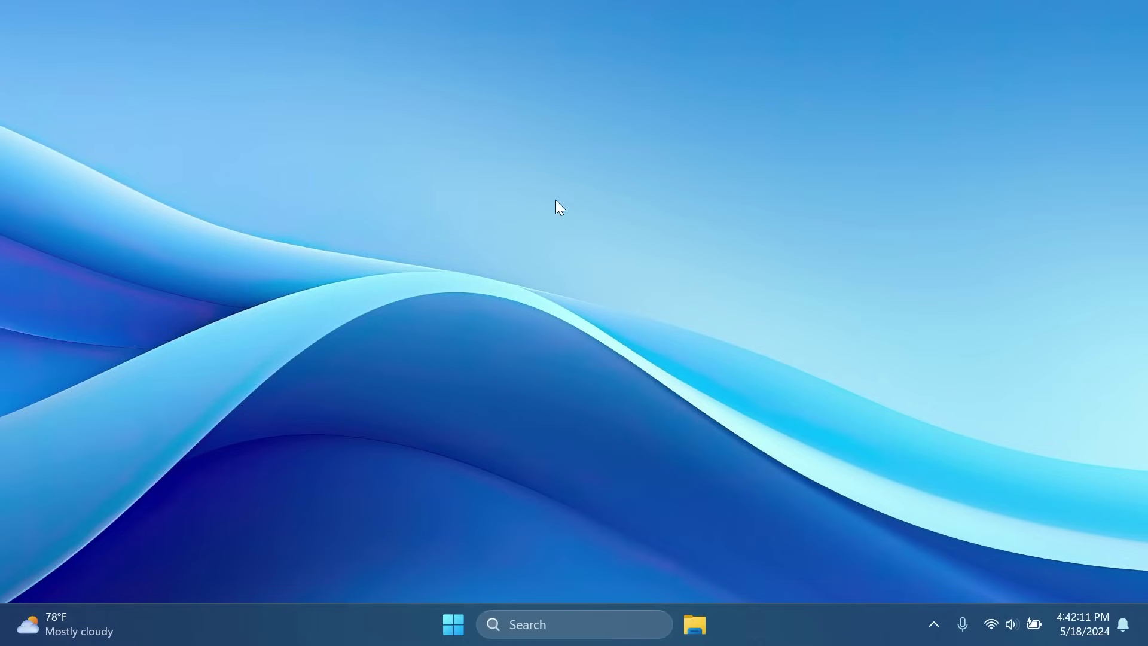
# Check the Windows version (23H2) on the System About page, then close Settings
pyautogui.press('super+Pause')
pyautogui.scroll(-8, 485, 288)
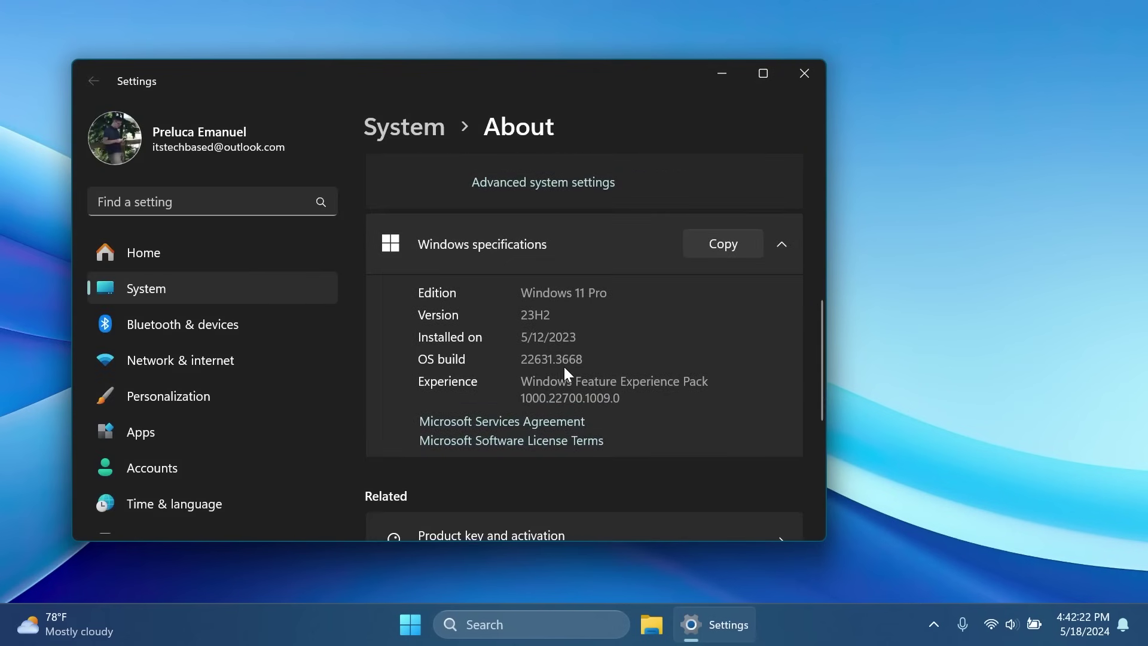
pyautogui.doubleClick(535, 315)
pyautogui.click(609, 321)
pyautogui.click(812, 73)
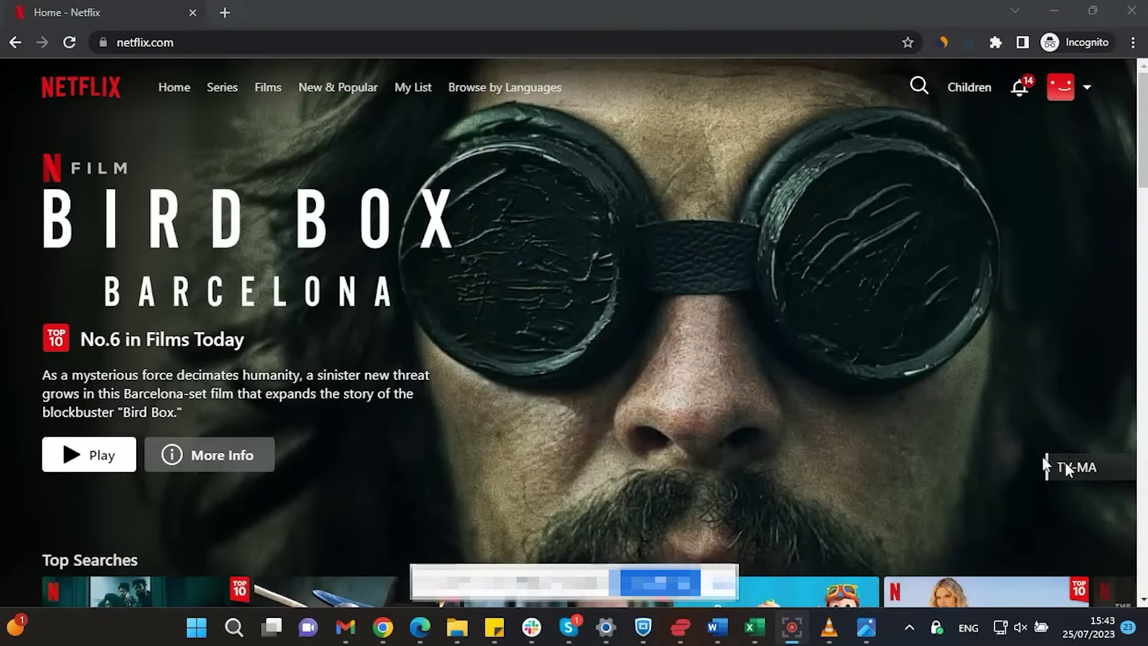
# Search Netflix for 'star trek', connect PIA to UK London-Streaming, and reload the page
pyautogui.click(918, 87)
pyautogui.write('star trek')
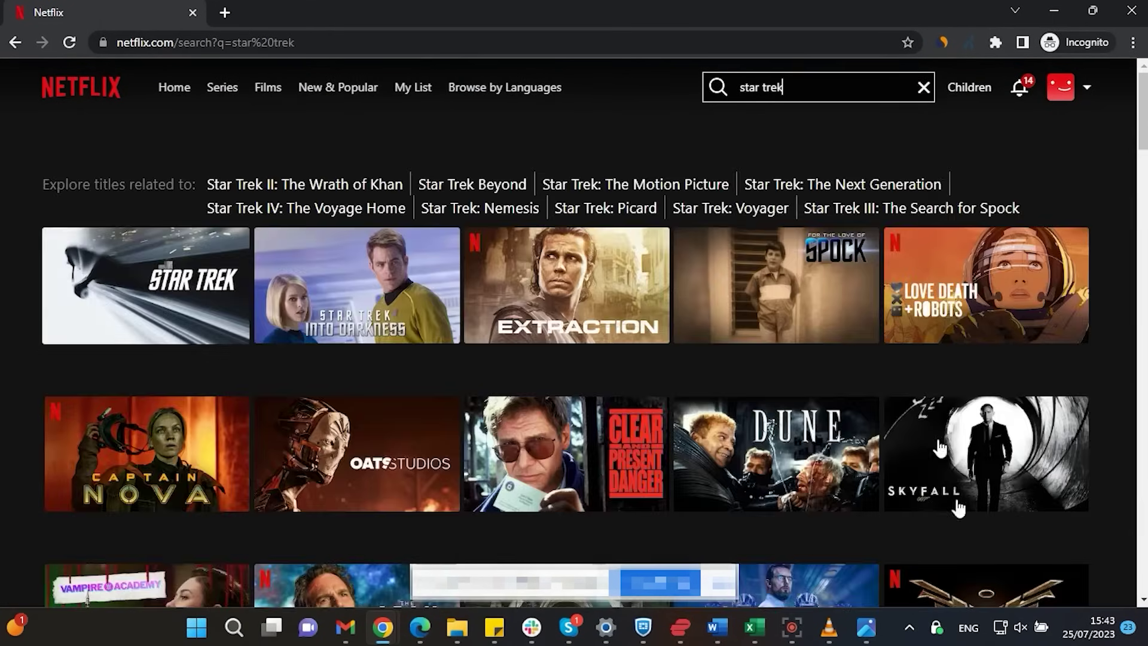
pyautogui.click(937, 627)
pyautogui.click(918, 541)
pyautogui.write('stream')
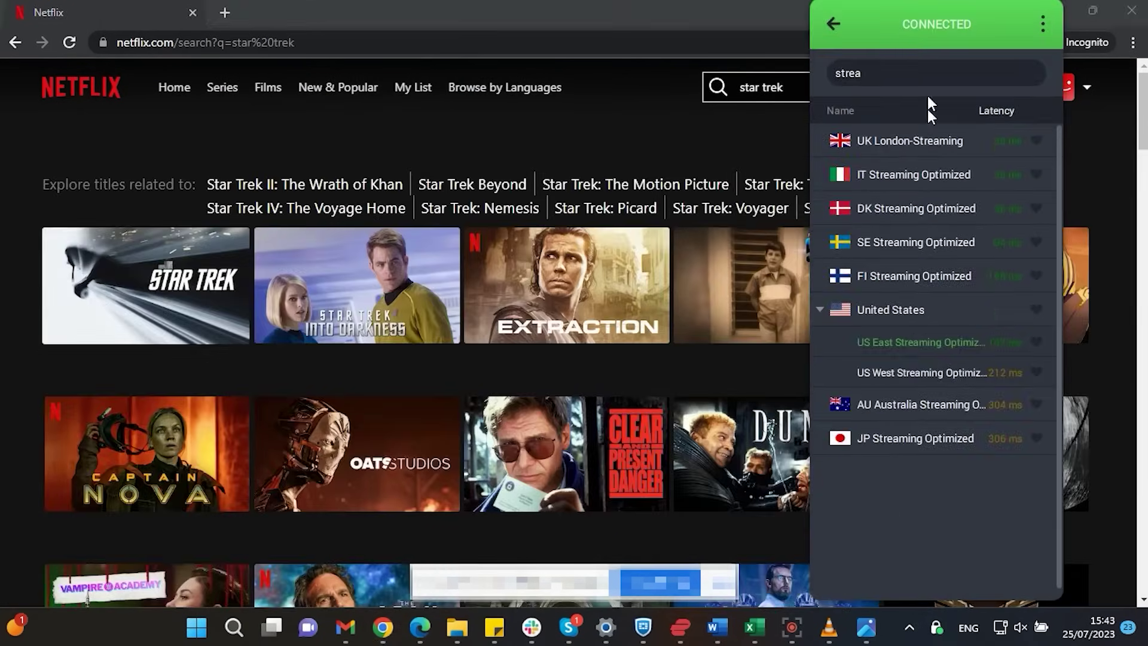
pyautogui.click(885, 136)
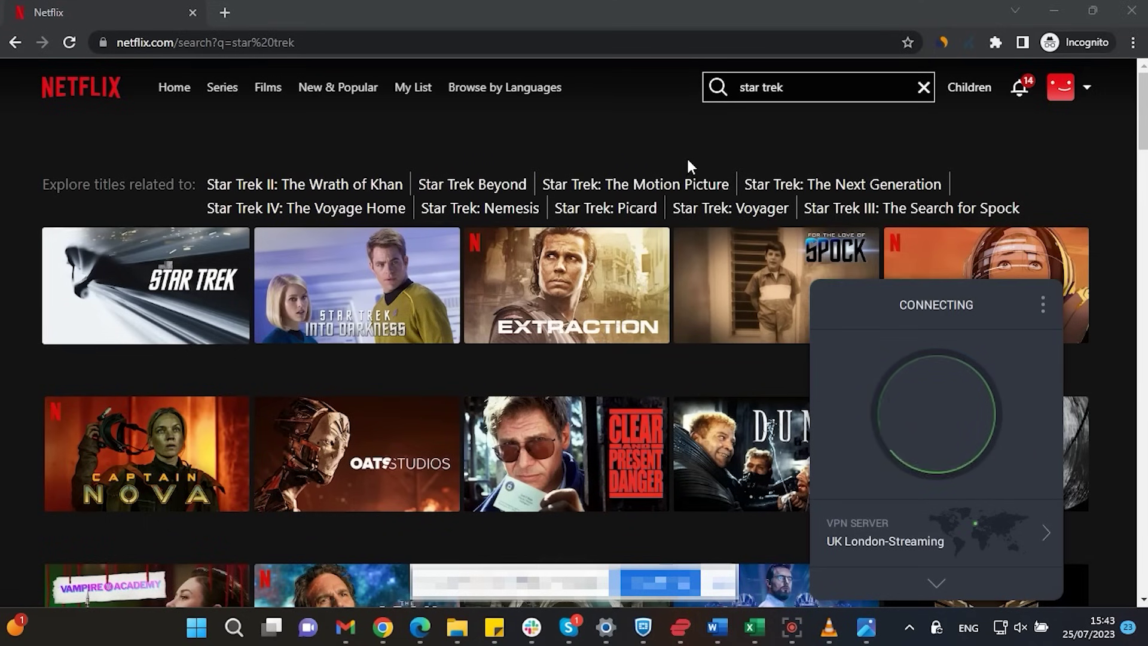
pyautogui.click(69, 43)
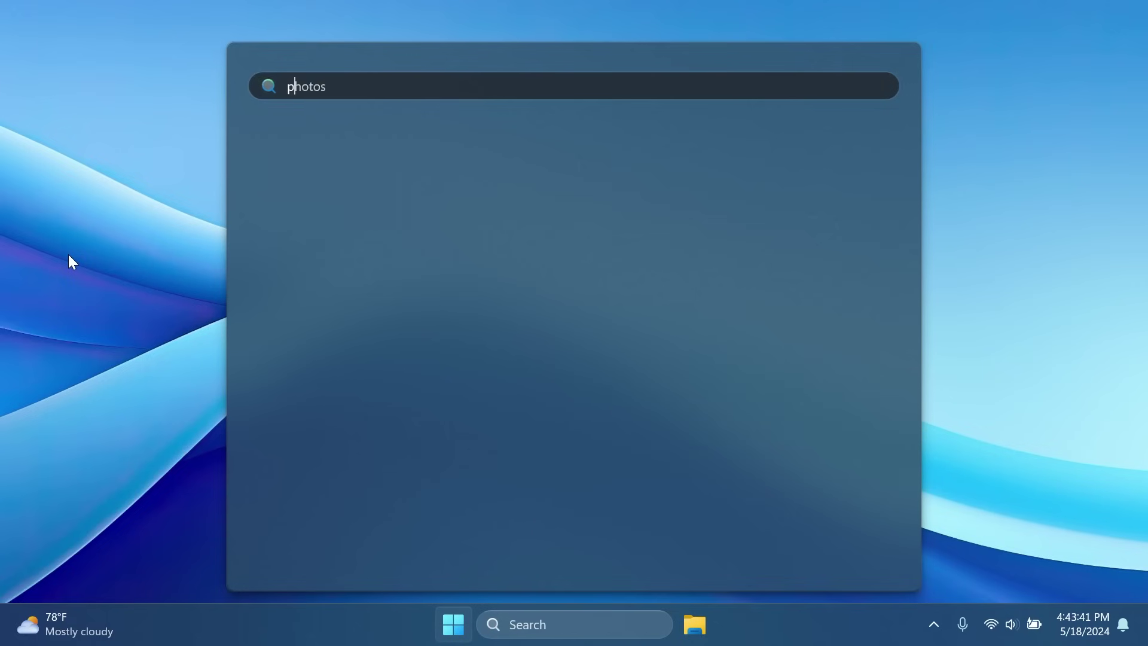
# Launch PC Manager by searching 'pc', centre its window, and open Storage Management
pyautogui.write('pc')
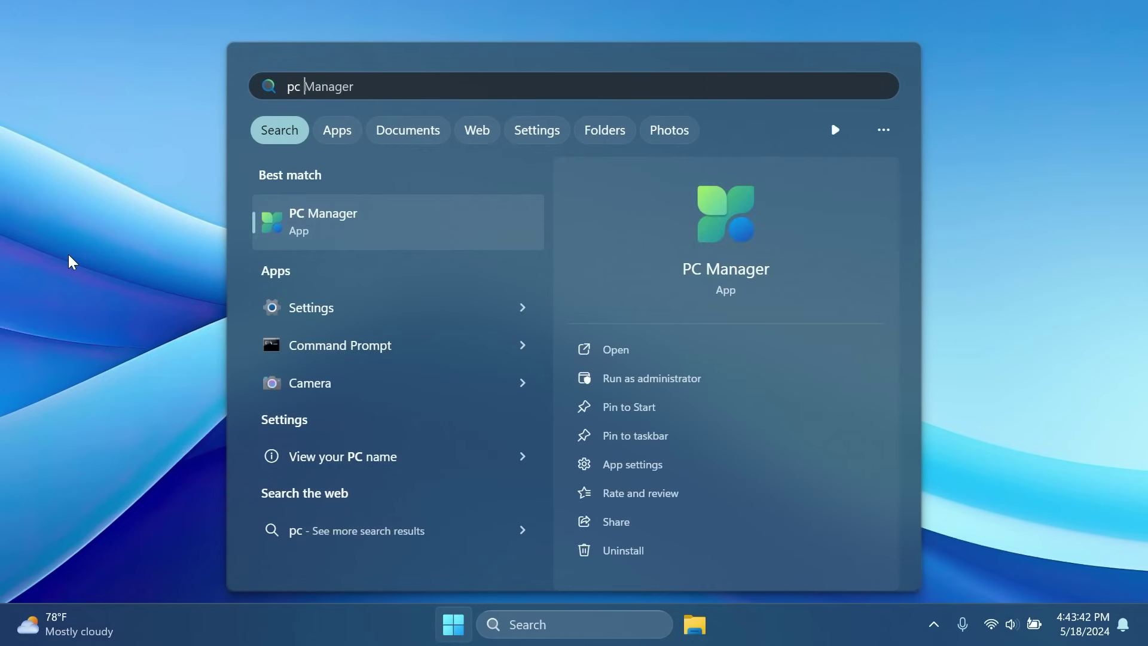
pyautogui.press('Return')
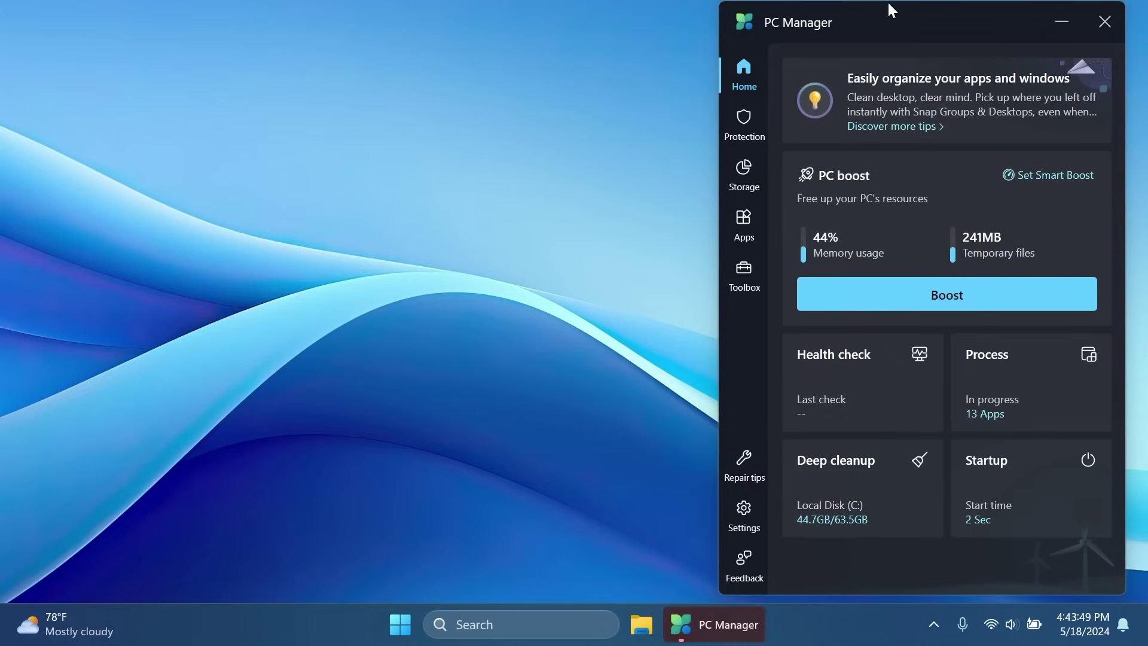
pyautogui.moveTo(891, 7); pyautogui.dragTo(511, 29)
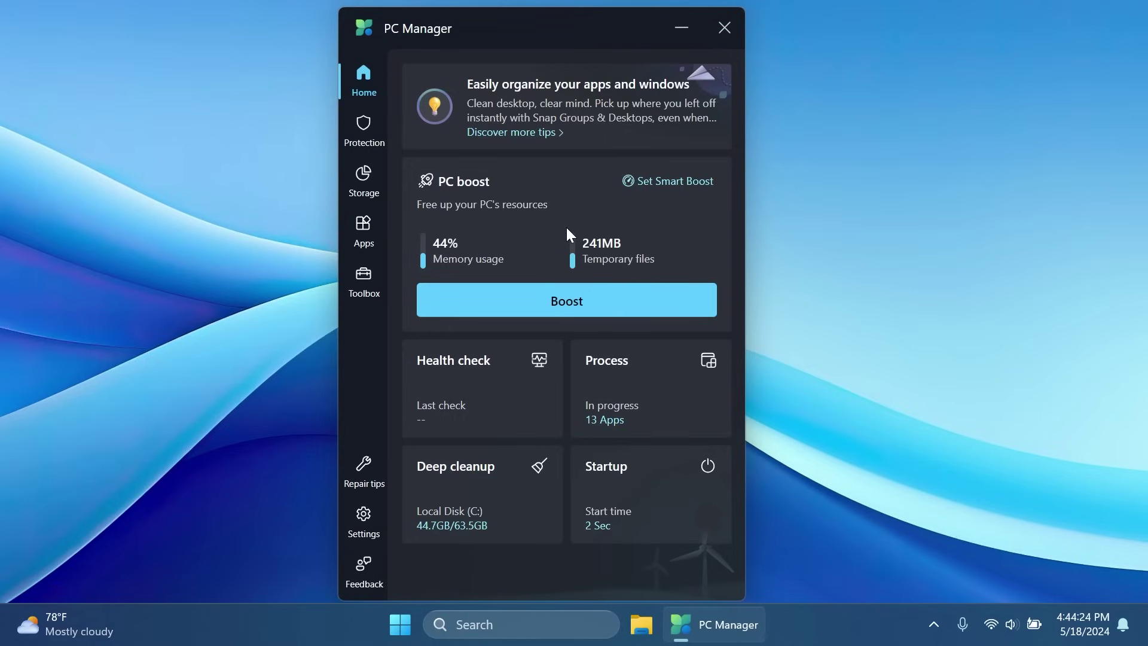
pyautogui.click(365, 178)
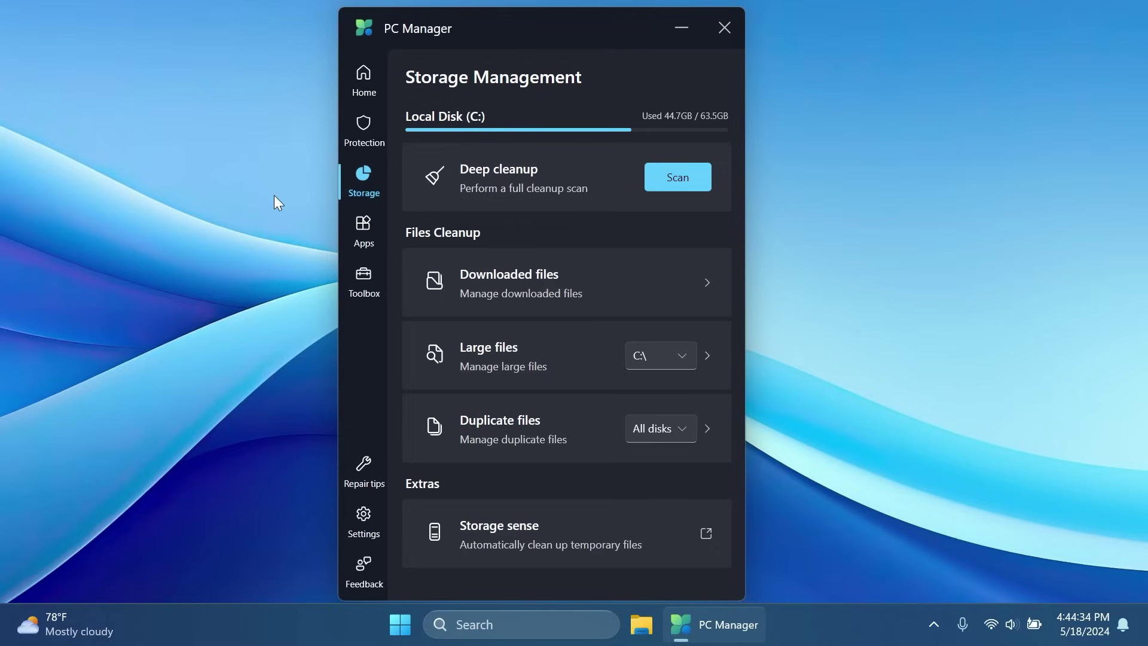
pyautogui.press('Down')
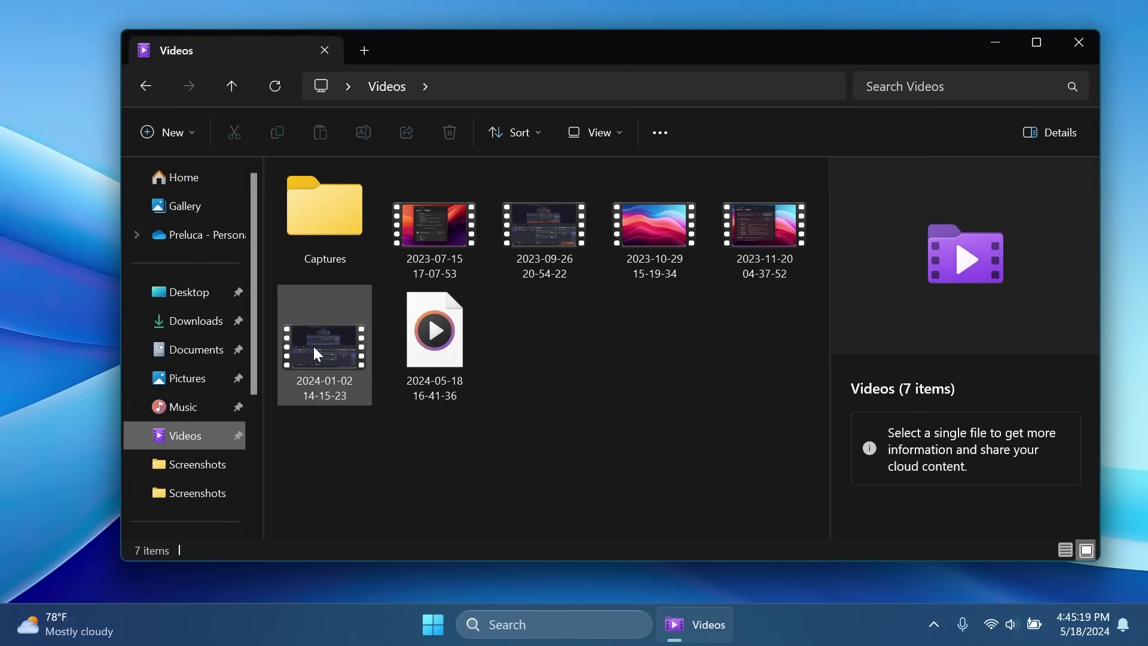
pyautogui.click(316, 348)
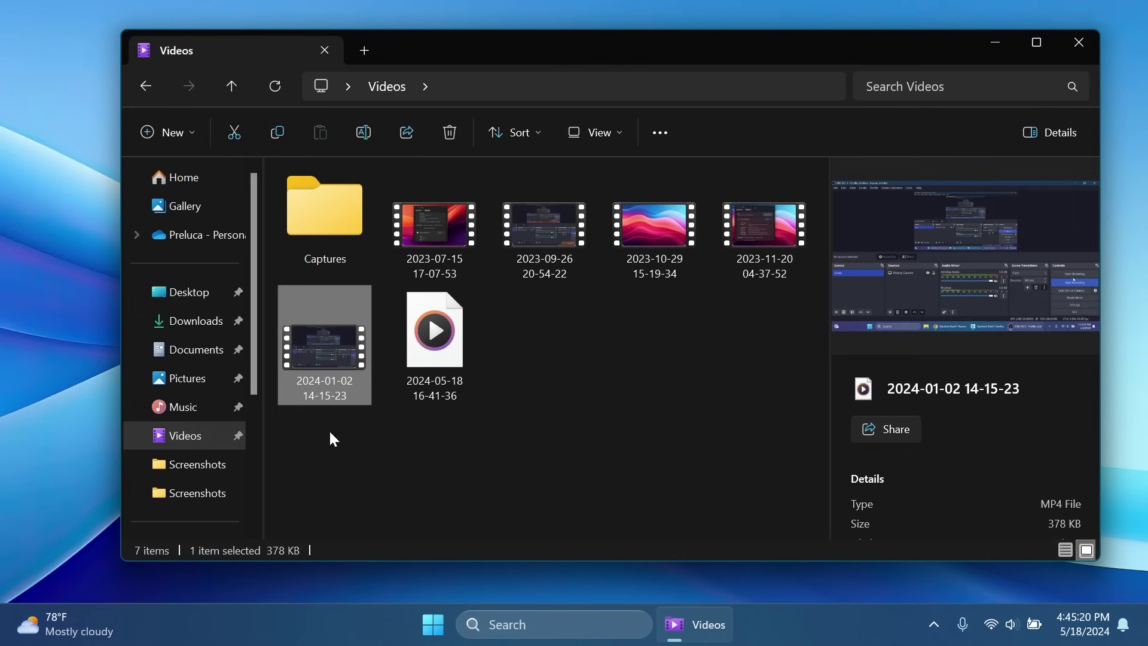
pyautogui.click(402, 133)
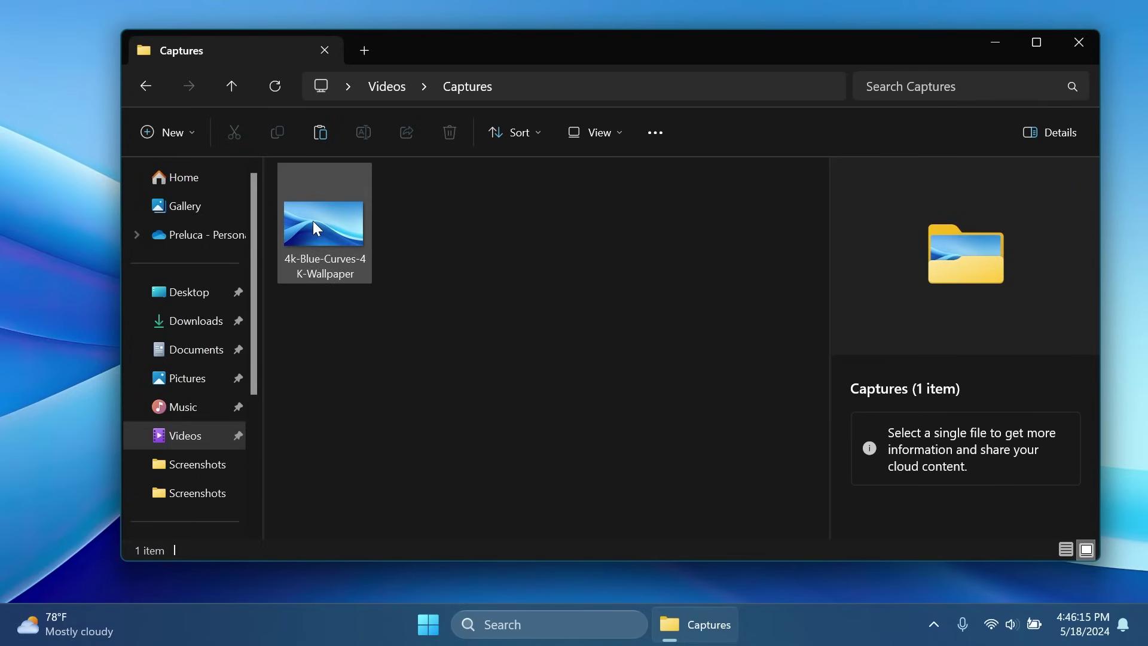
# Move 4k-Blue-Curves-4K-Wallpaper onto the Videos breadcrumb, then go up to Videos
pyautogui.moveTo(314, 221); pyautogui.dragTo(386, 84)
pyautogui.hotkey('alt', 'Up')
pyautogui.click(680, 410)
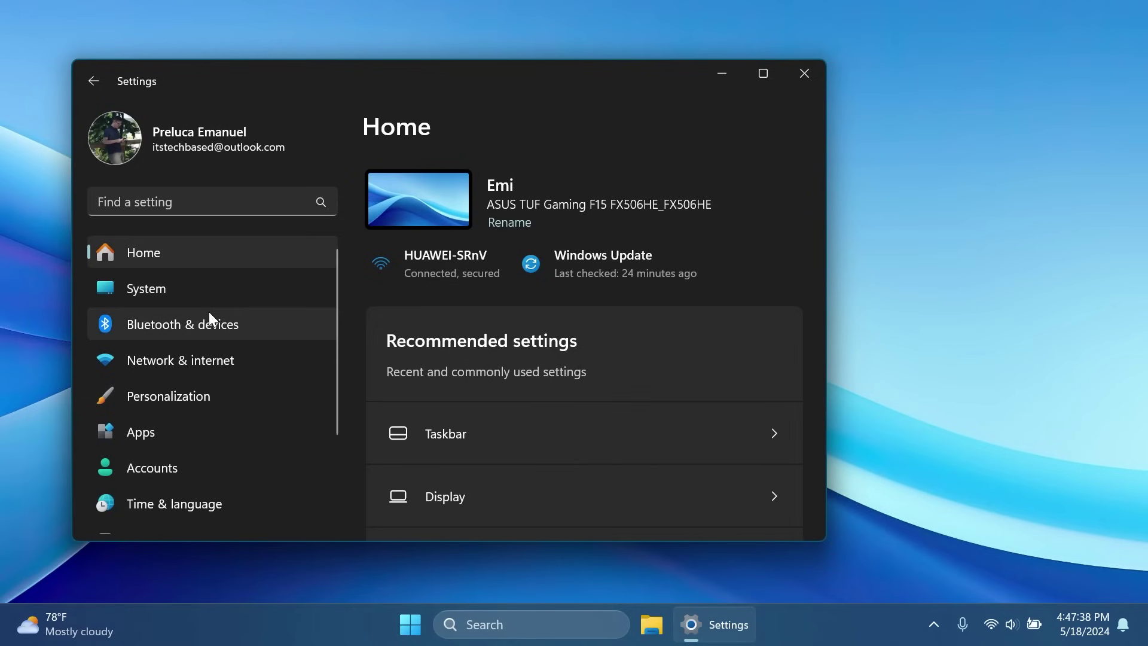
# Visit Accounts > Linked devices, then return to Accounts and scroll to the Microsoft 365 offer
pyautogui.scroll(-3, 211, 346)
pyautogui.click(179, 369)
pyautogui.scroll(-10, 565, 366)
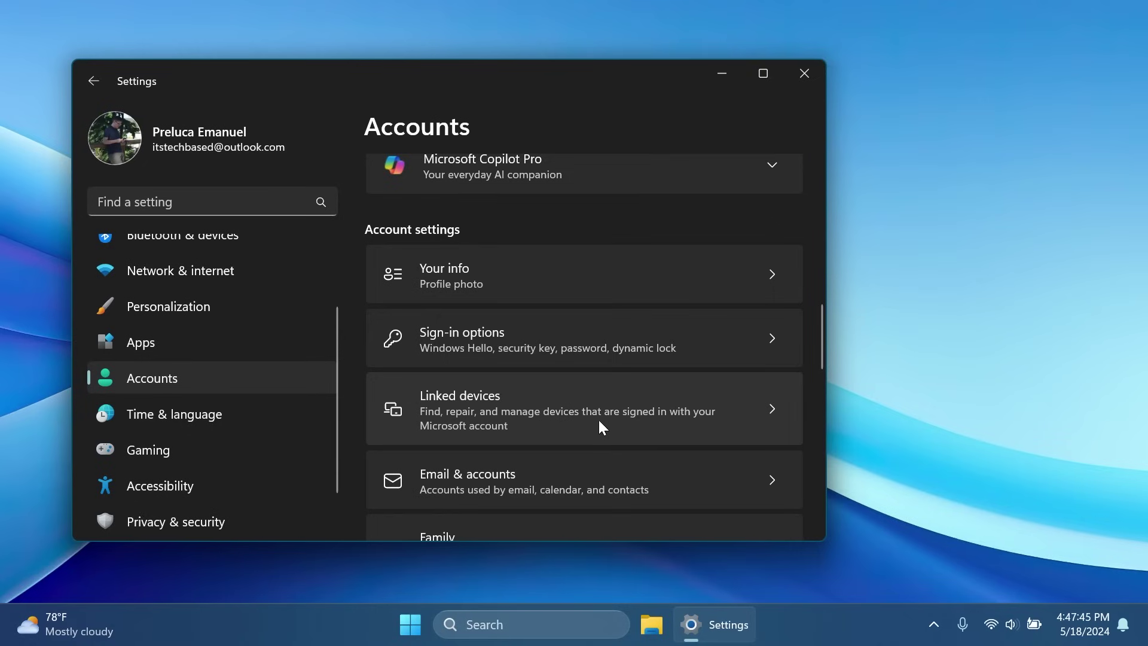
pyautogui.click(565, 432)
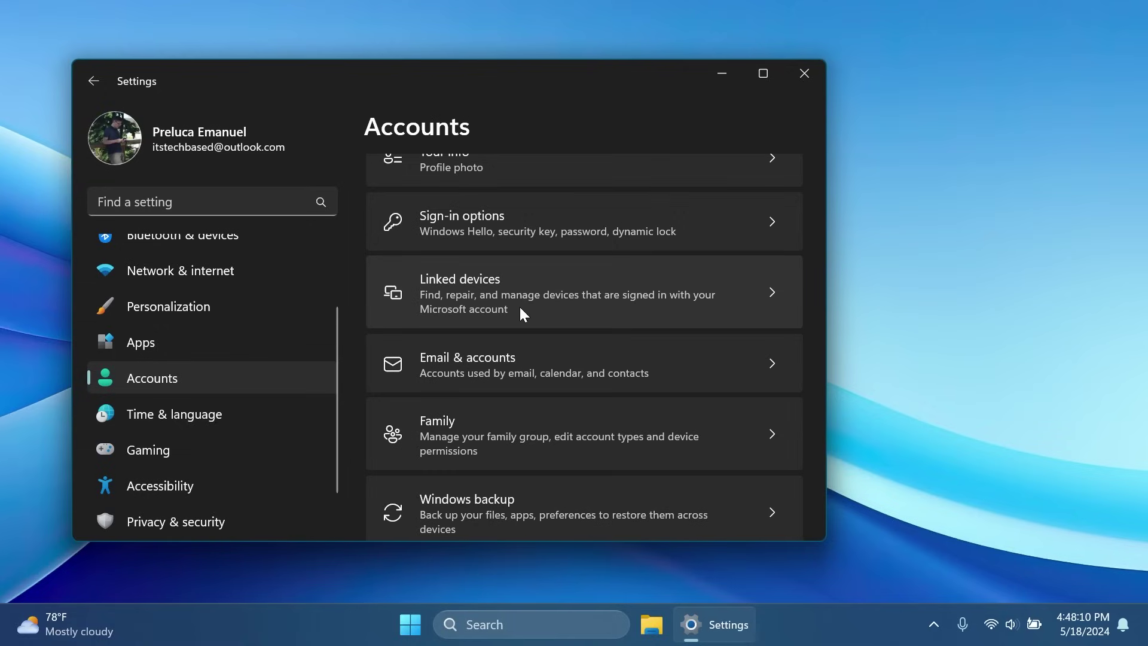
pyautogui.click(521, 308)
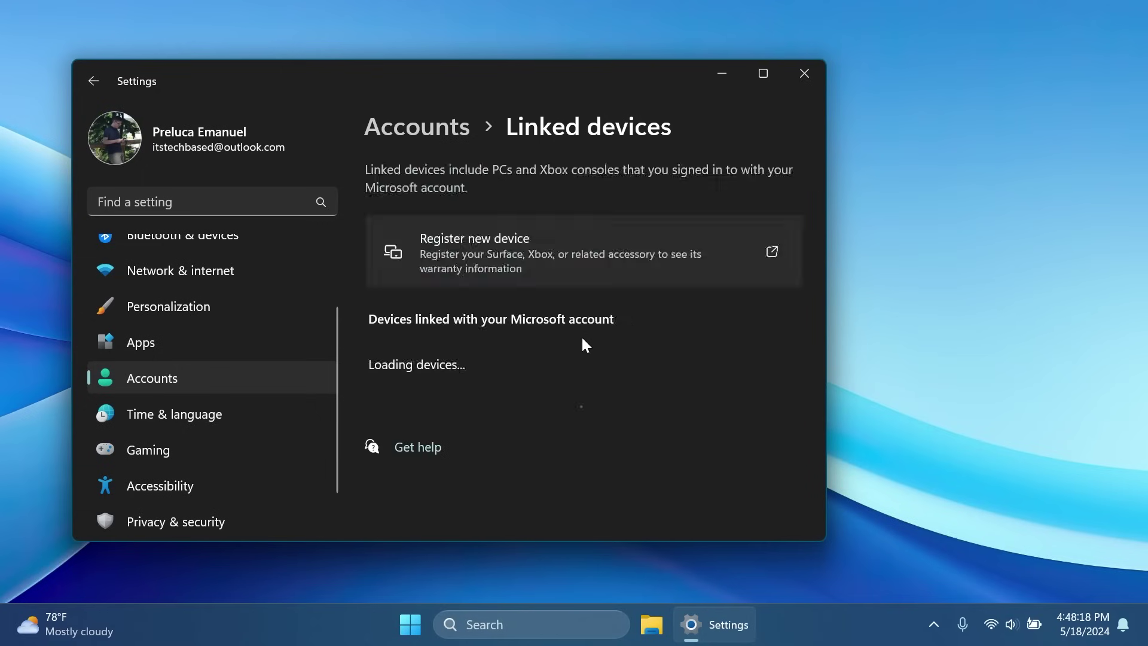
pyautogui.click(201, 392)
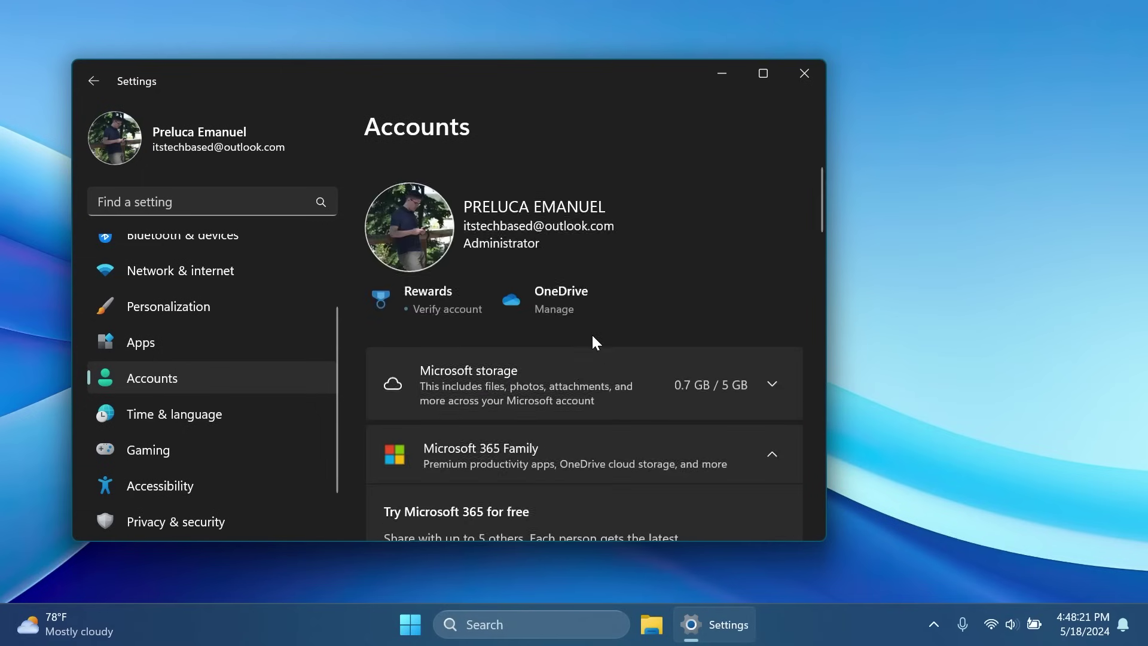
pyautogui.scroll(-6, 591, 333)
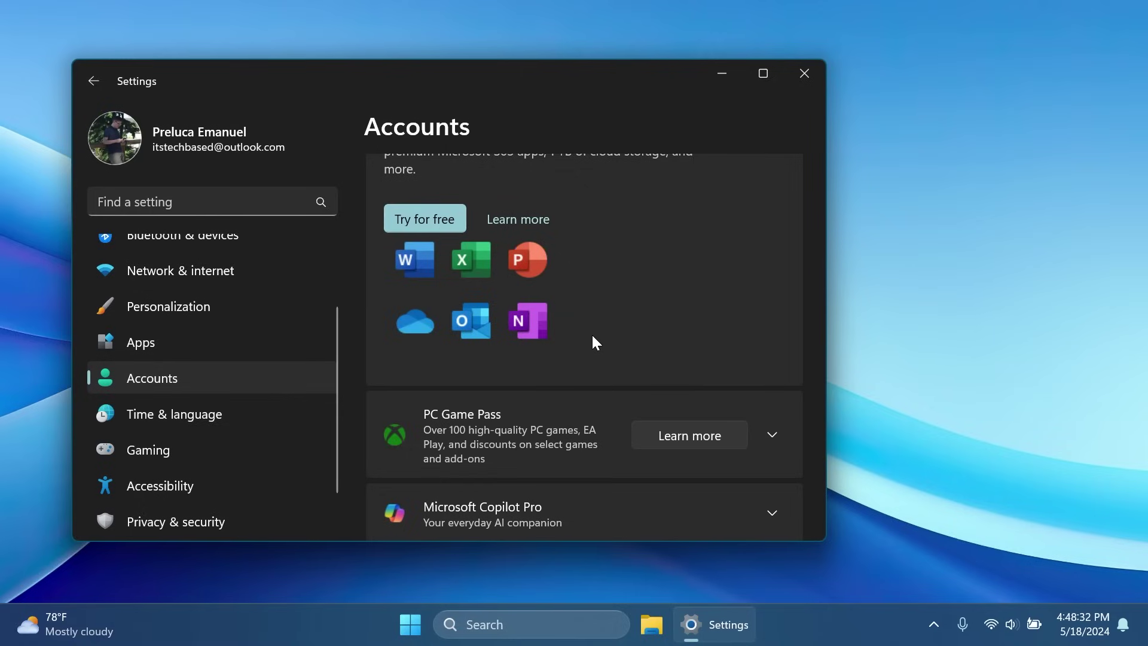
# Show the Microsoft account summary from Start and reveal its Sign out option
pyautogui.click(444, 627)
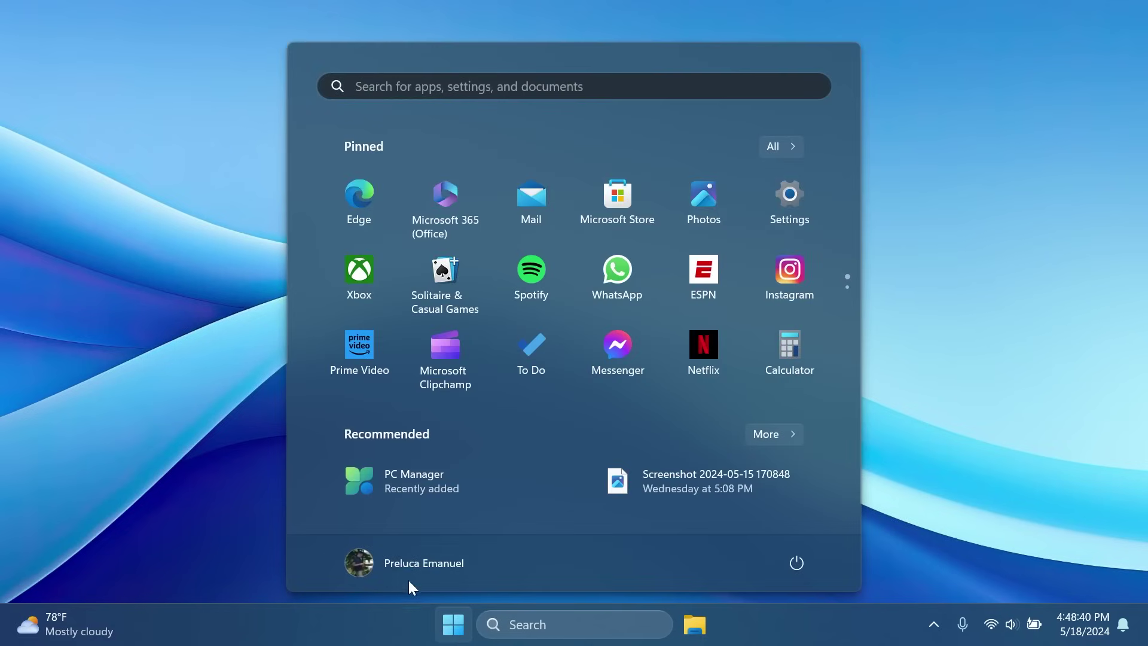
pyautogui.click(323, 563)
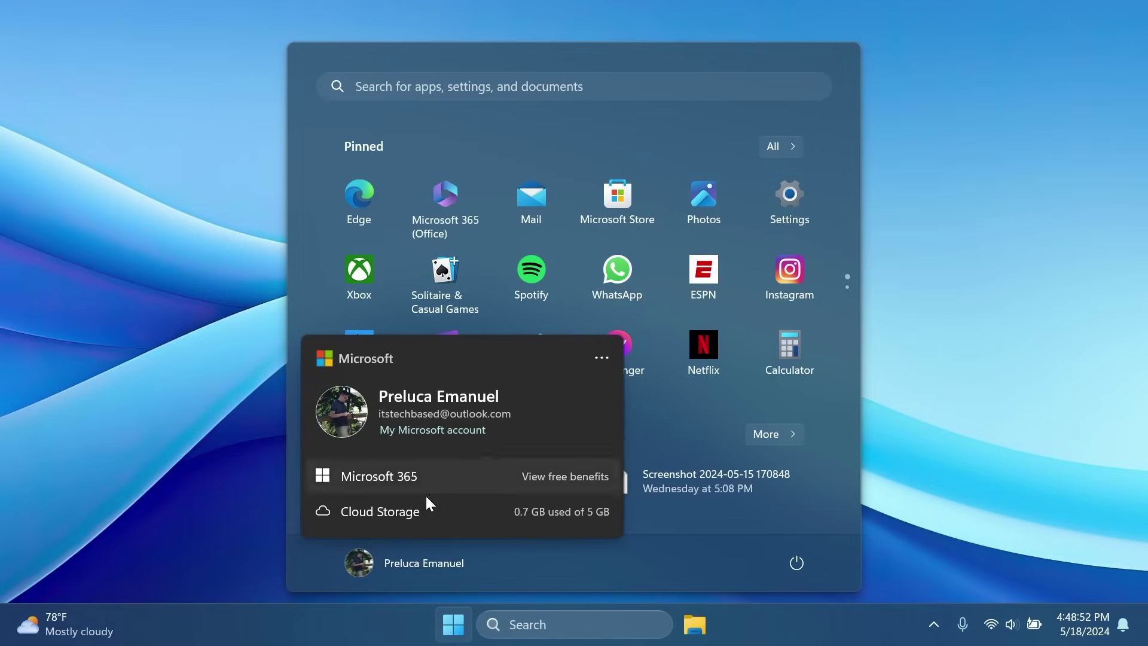
pyautogui.click(603, 361)
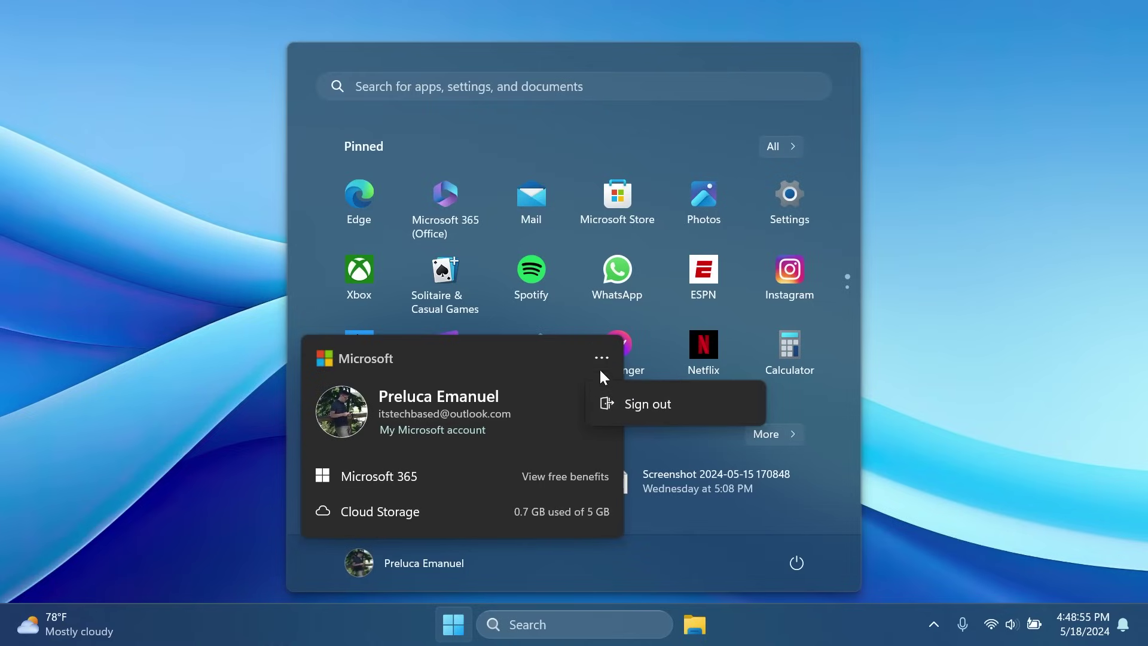
pyautogui.click(540, 364)
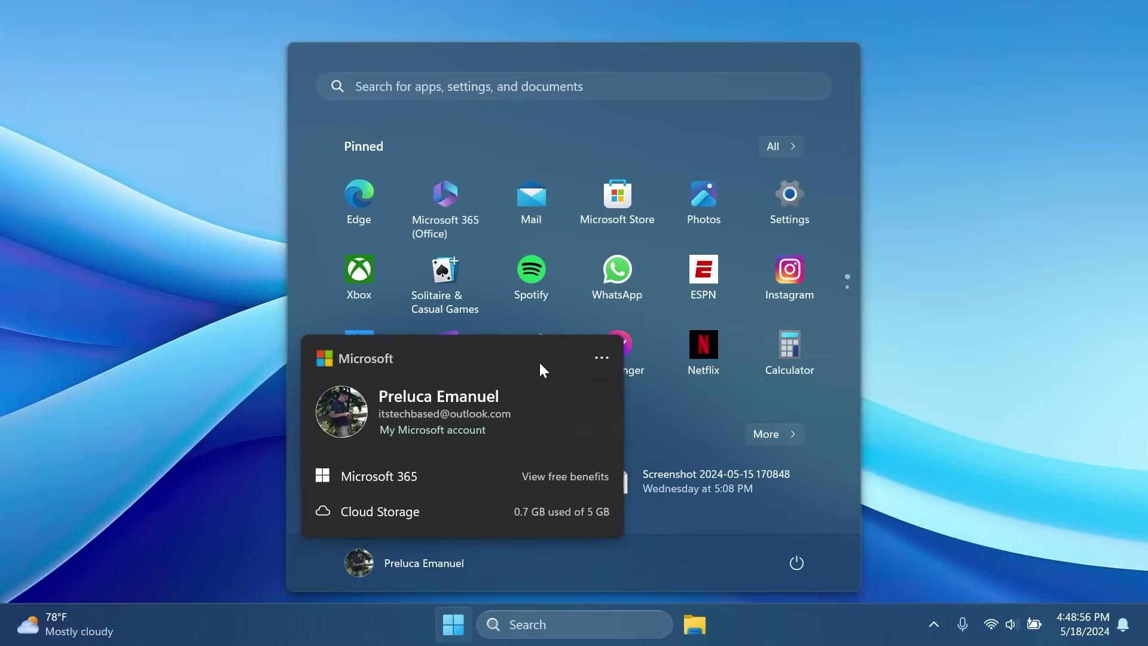
pyautogui.click(601, 358)
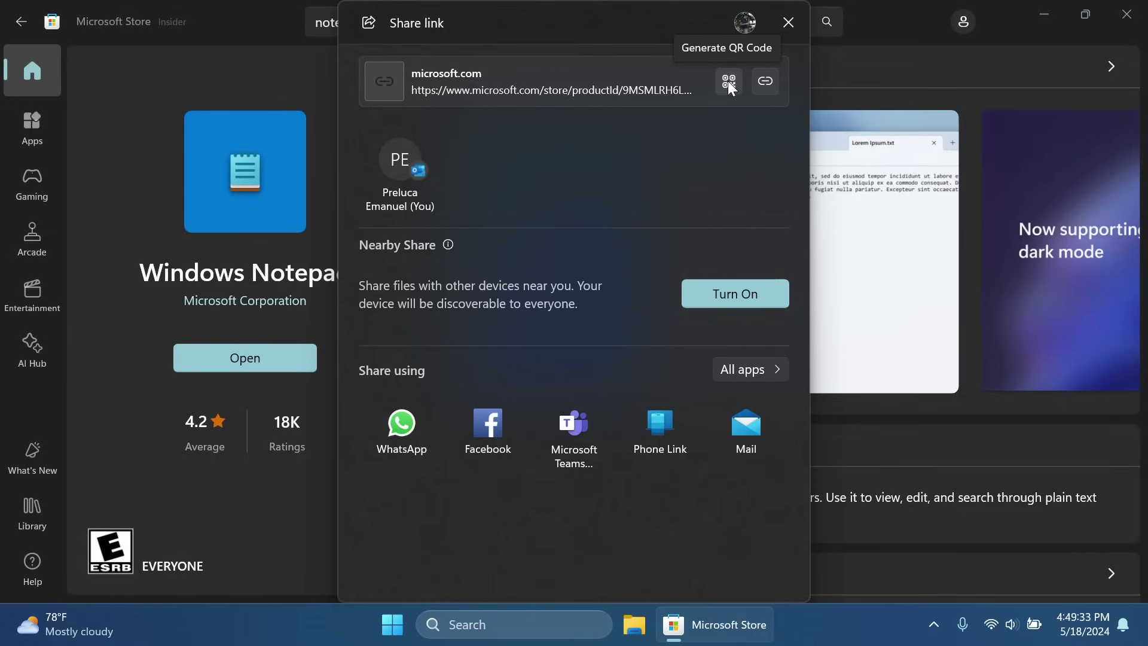
# Generate a QR code for the Windows Notepad store link
pyautogui.click(729, 82)
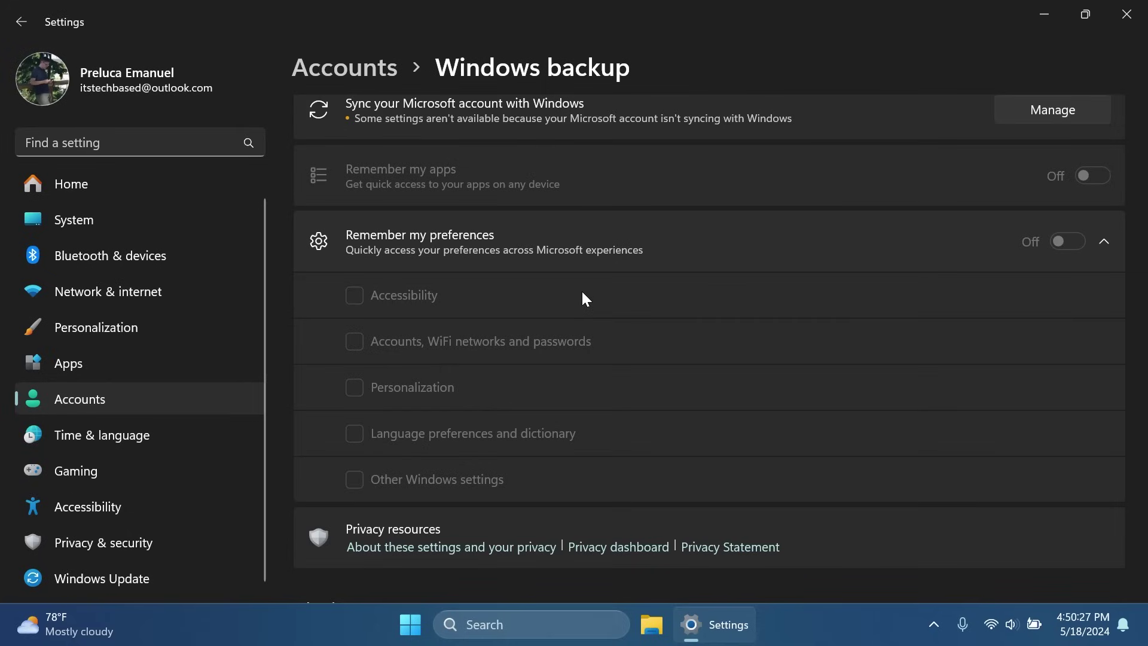
# Scroll through the Windows backup page's Remember my apps and Remember my preferences options
pyautogui.scroll(-2, 583, 294)
pyautogui.scroll(2, 583, 293)
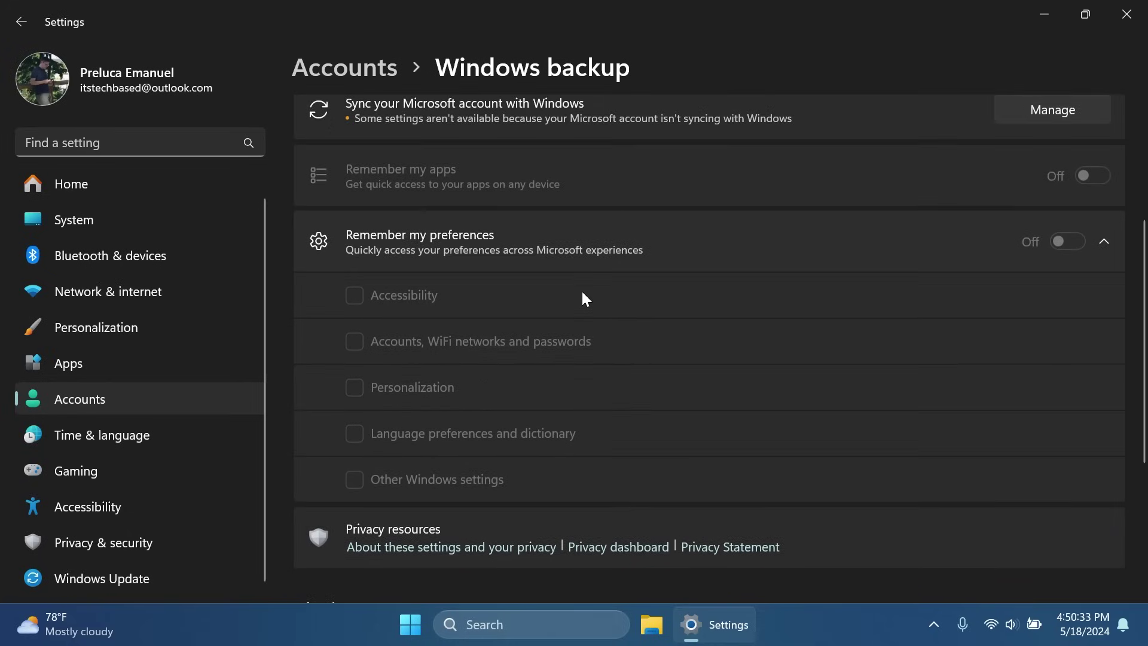
pyautogui.scroll(3, 655, 335)
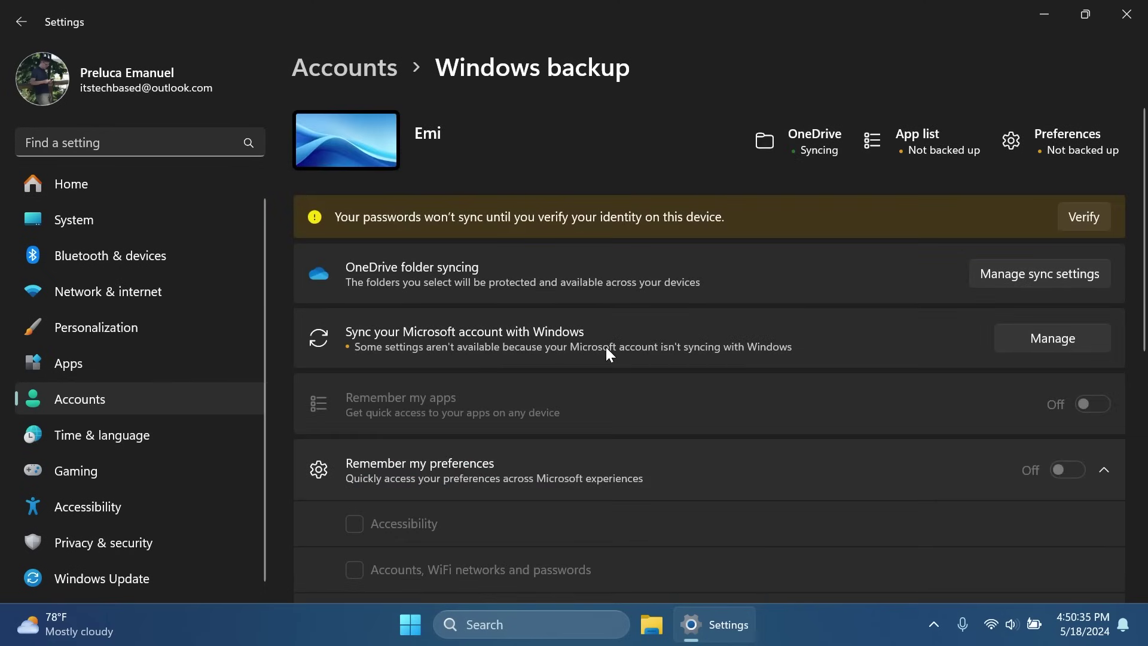
pyautogui.scroll(-4, 524, 368)
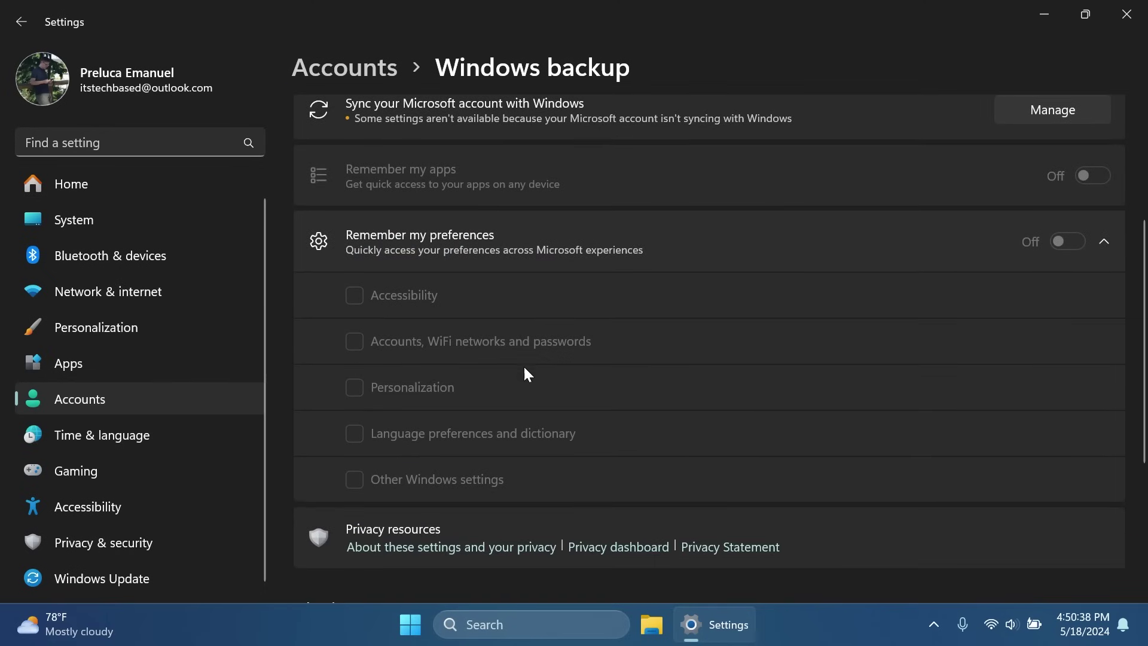
pyautogui.scroll(-1, 469, 336)
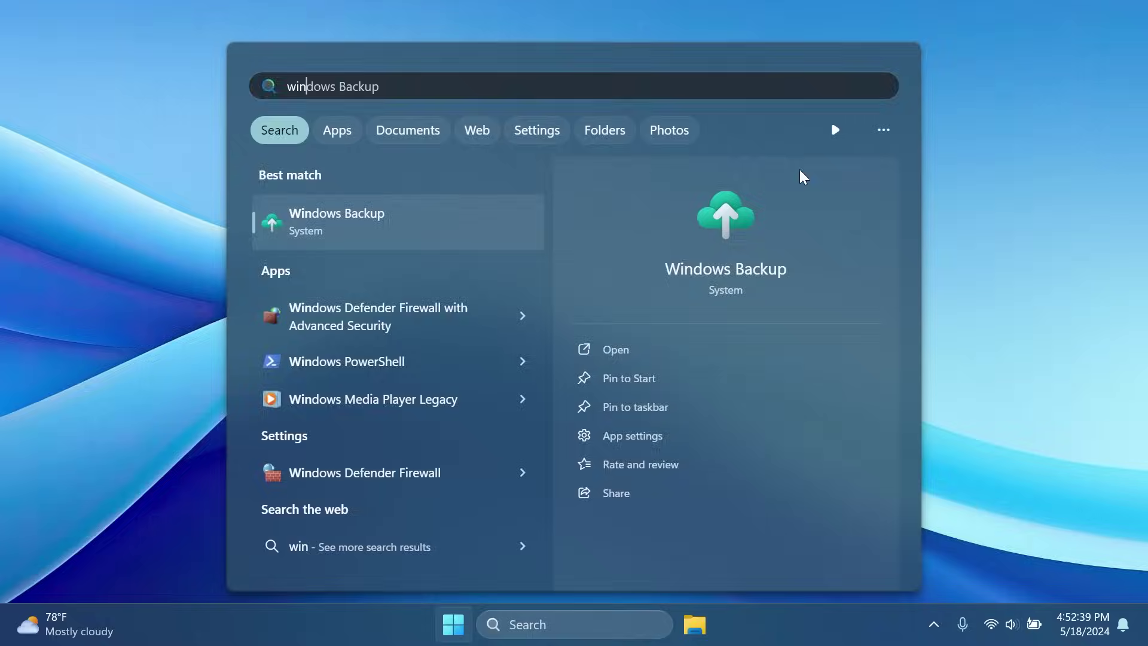
# Launch Windows Backup from Start search and continue setup toward account sign-in
pyautogui.press('Return')
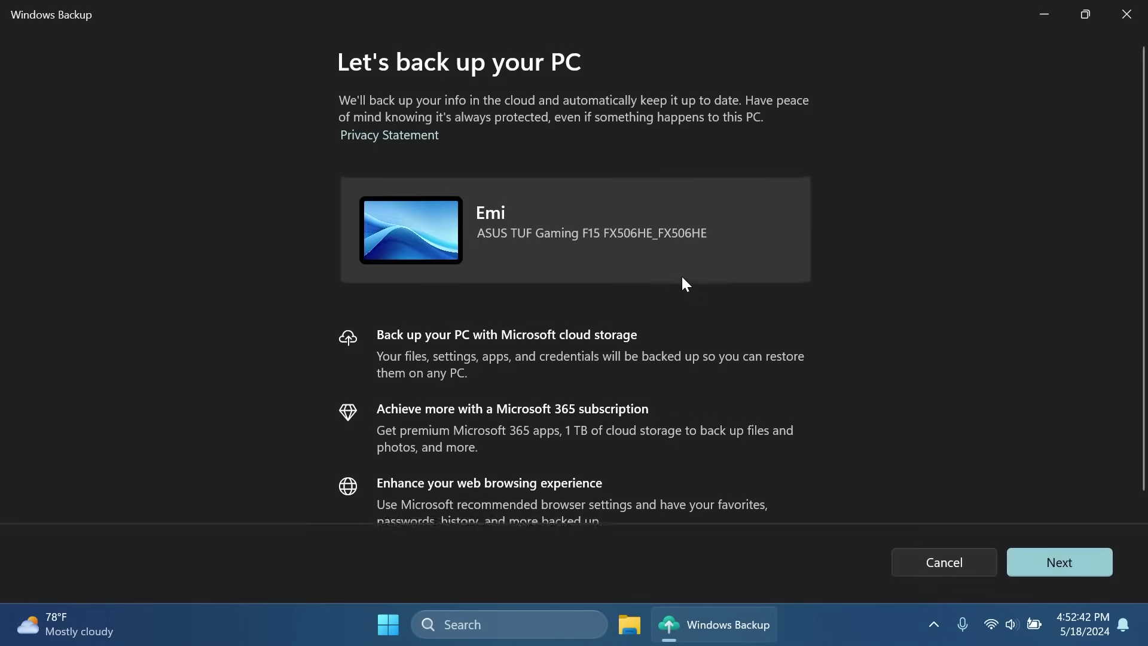
pyautogui.click(1057, 561)
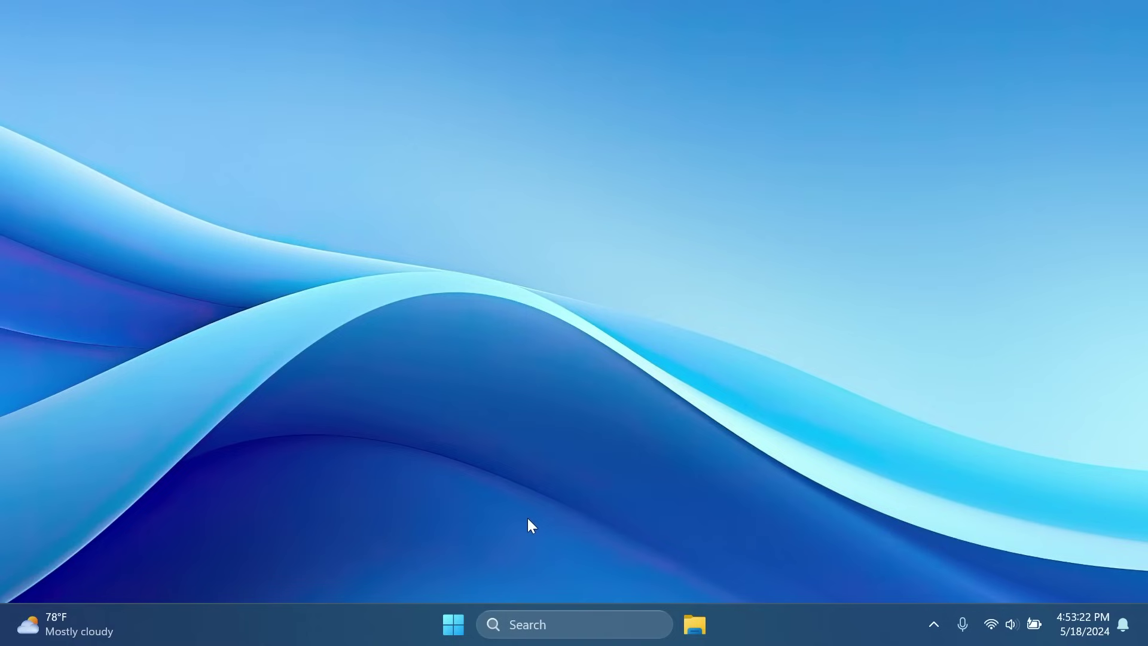
pyautogui.click(454, 624)
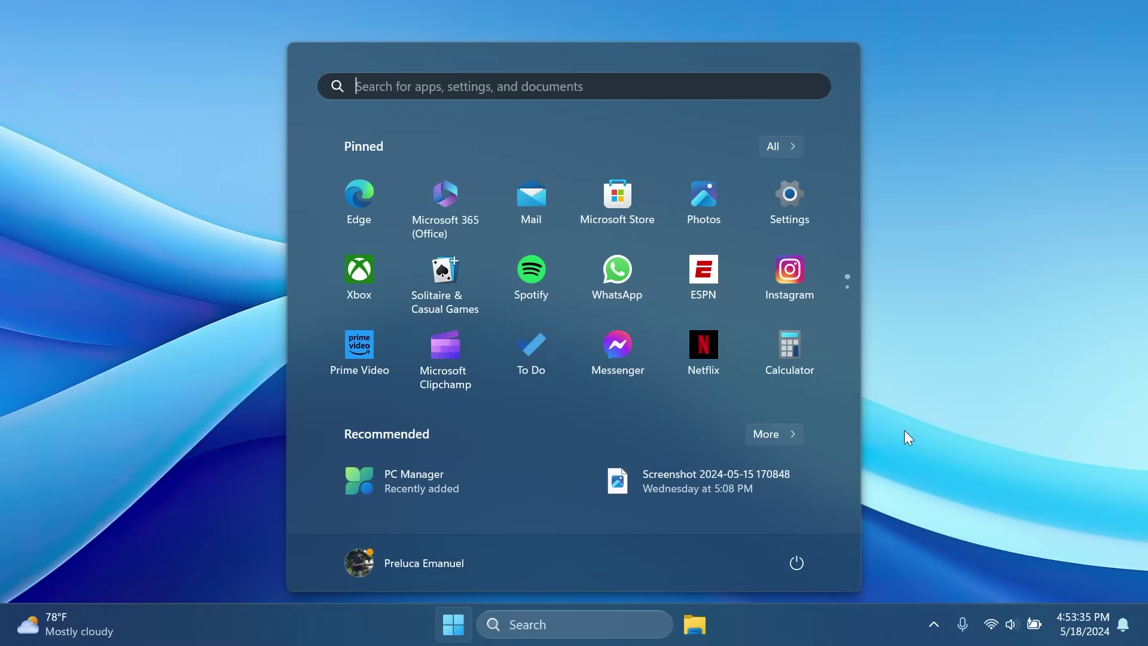
pyautogui.click(929, 381)
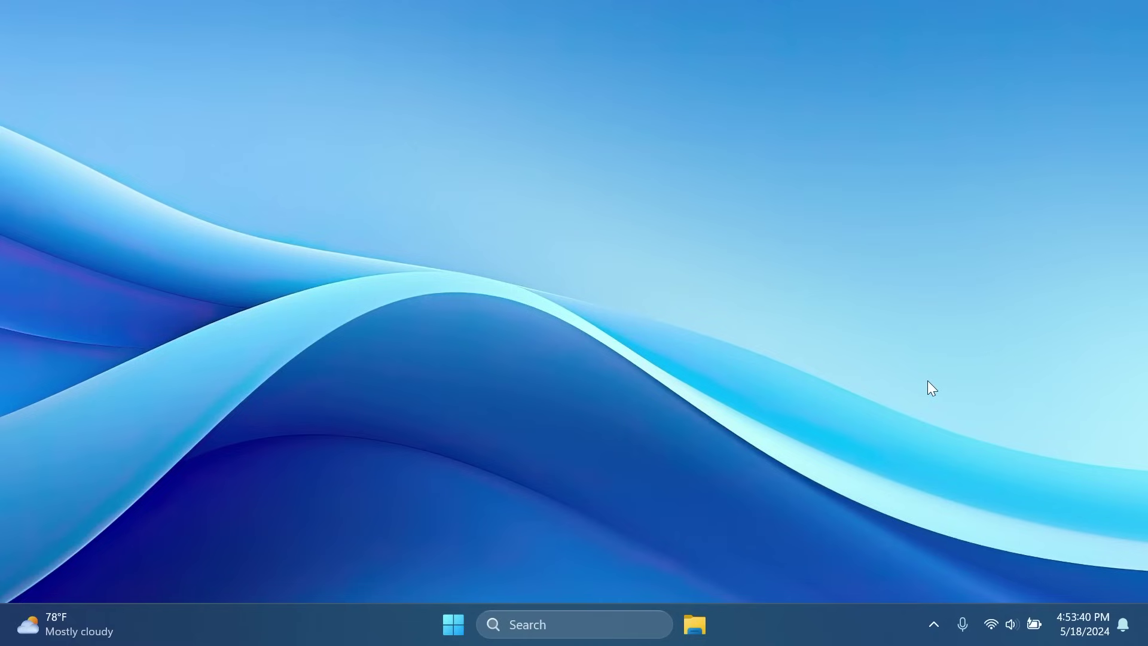